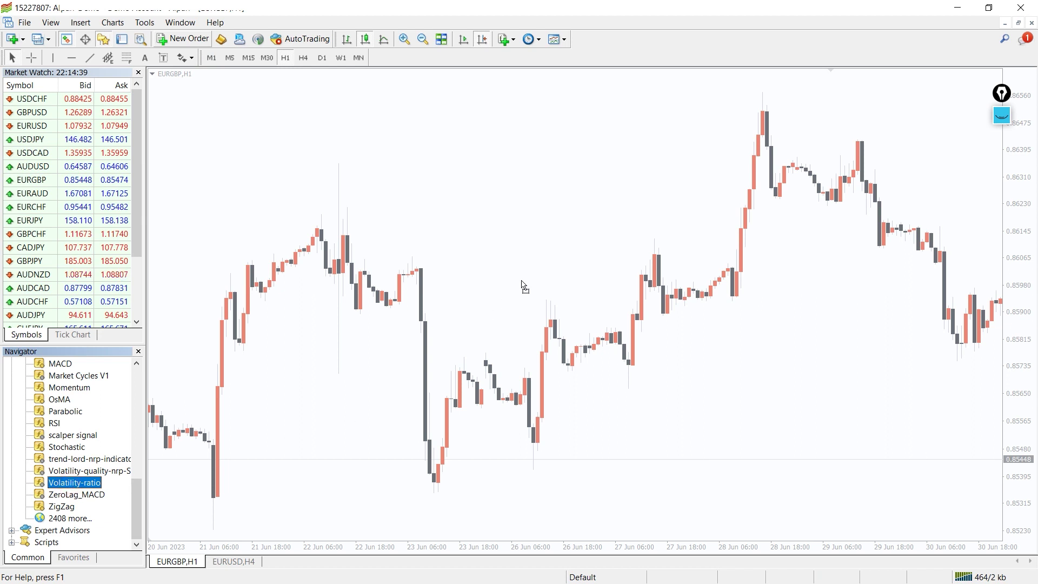
Attach the Volatility-ratio indicator (period 25) to the EURGBP H1 chart in a separate subwindow
drag(523, 286, 524, 287)
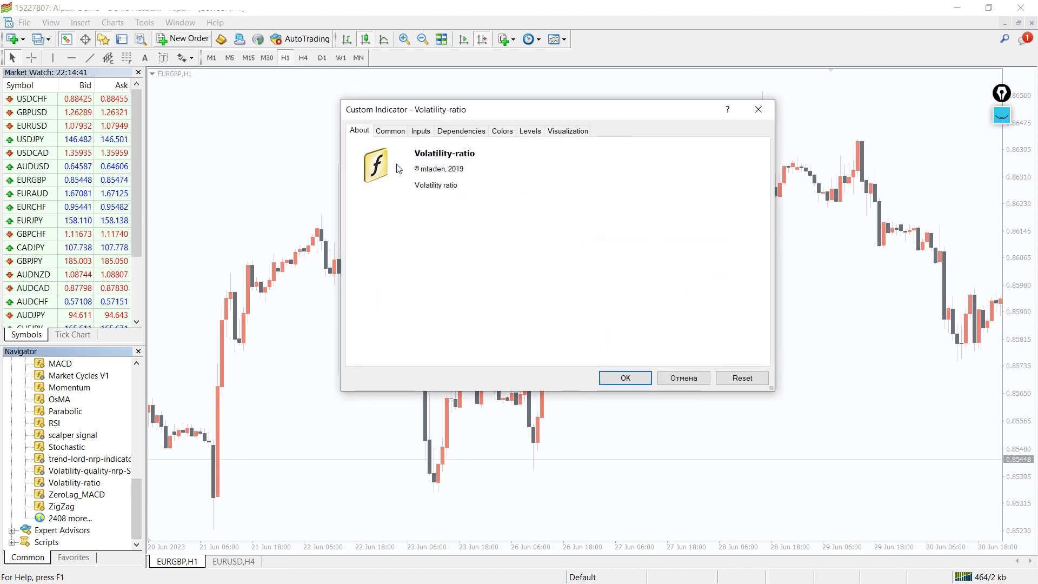
click(390, 133)
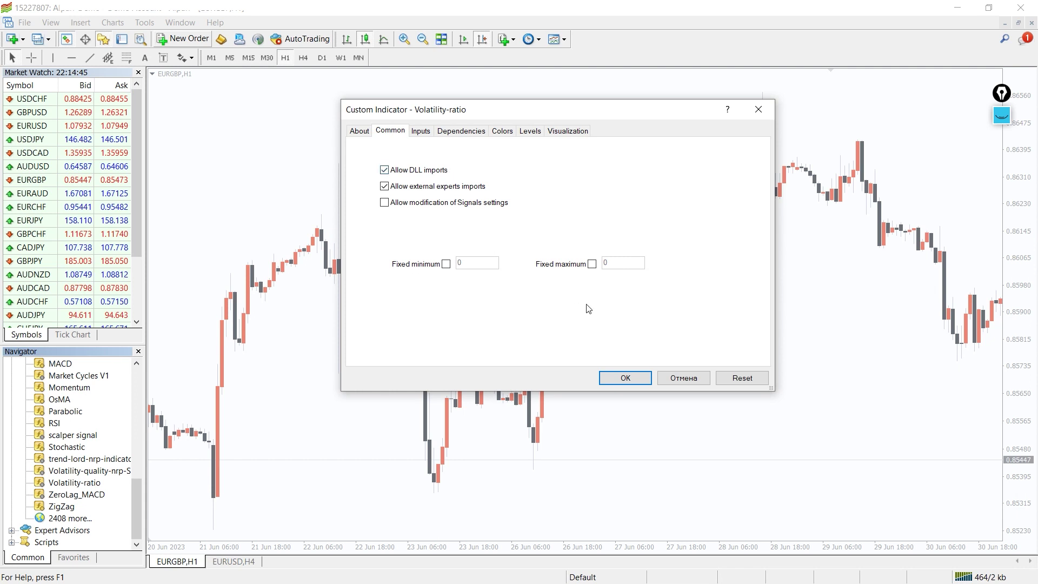
click(625, 377)
scroll(501, 390, up, 10)
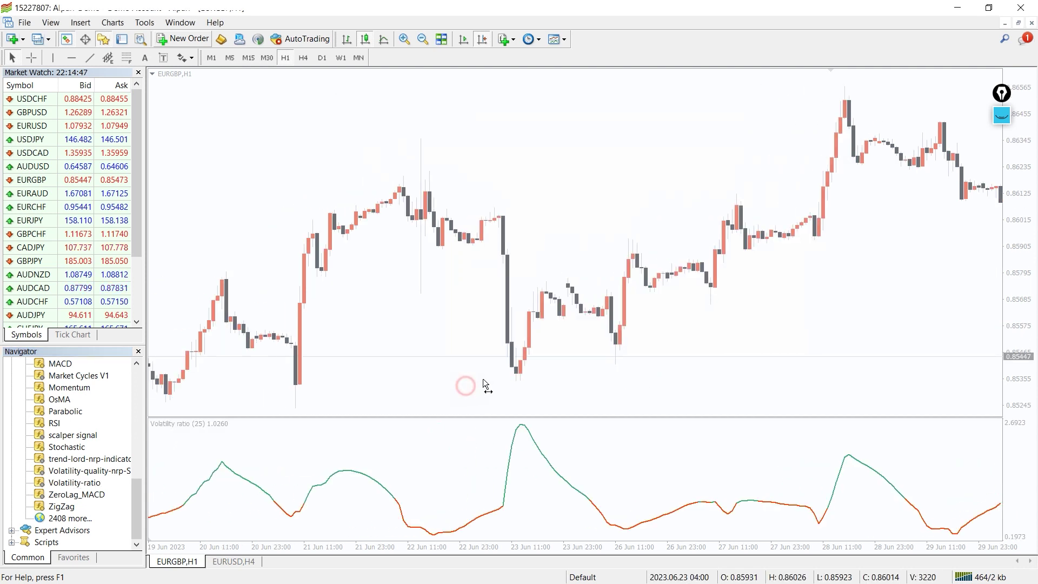
scroll(527, 351, up, 3)
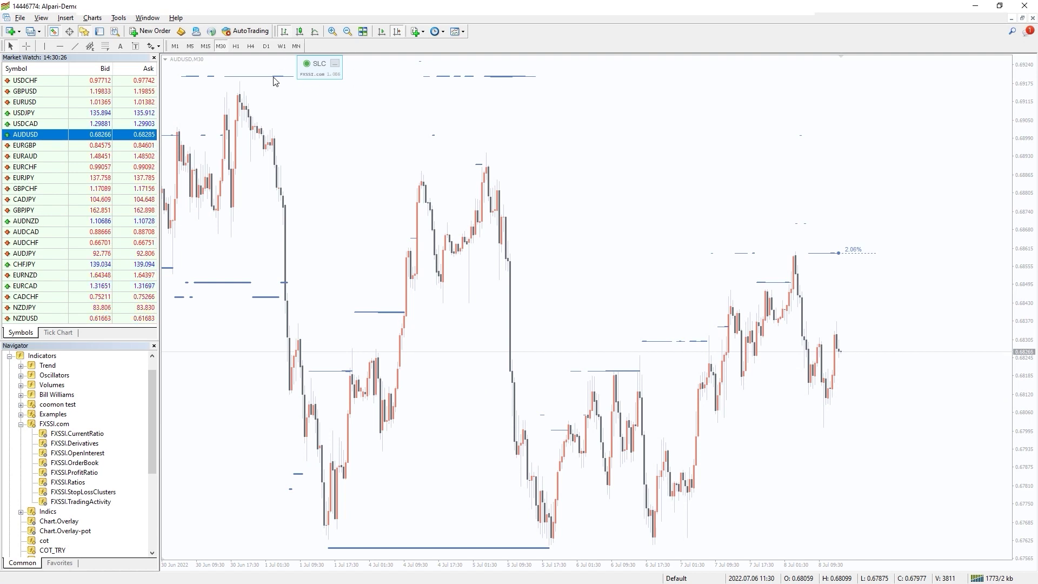
Pan AUDUSD back to draw an arrow at a stop-loss cluster, then draw two red lines on GBPUSD
drag(249, 233, 406, 202)
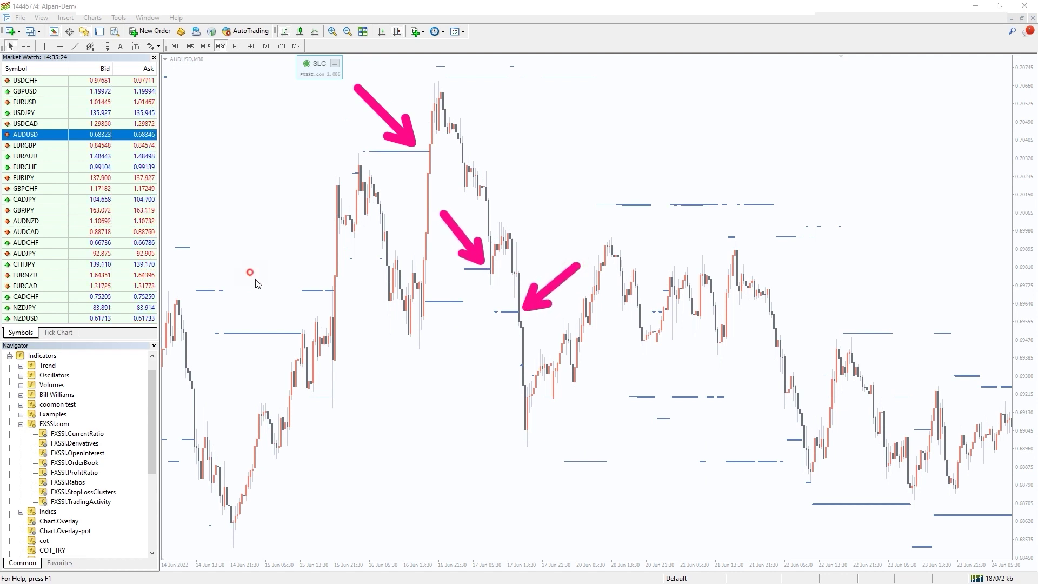
drag(793, 548, 893, 518)
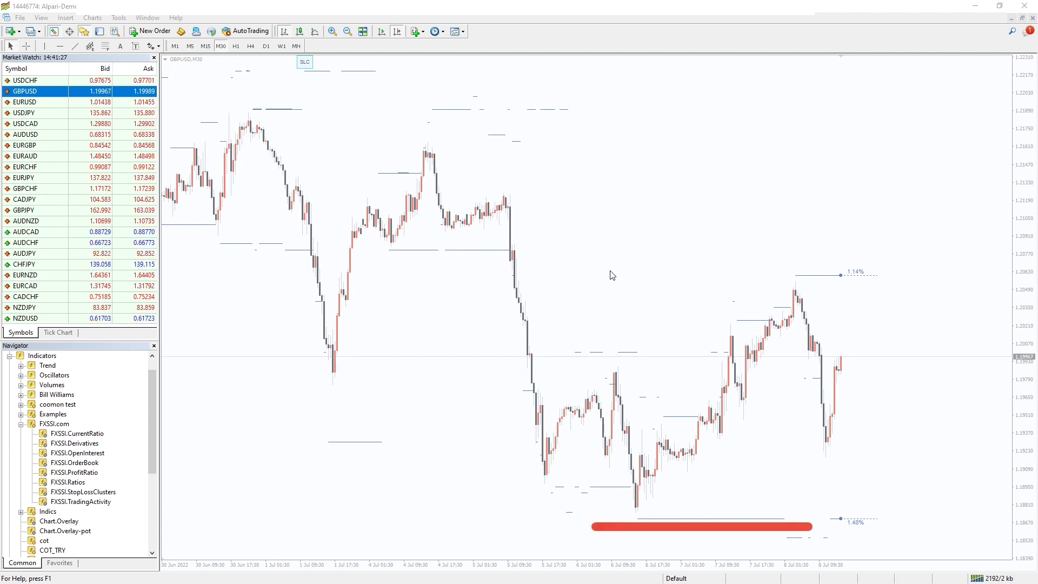
drag(604, 271, 793, 281)
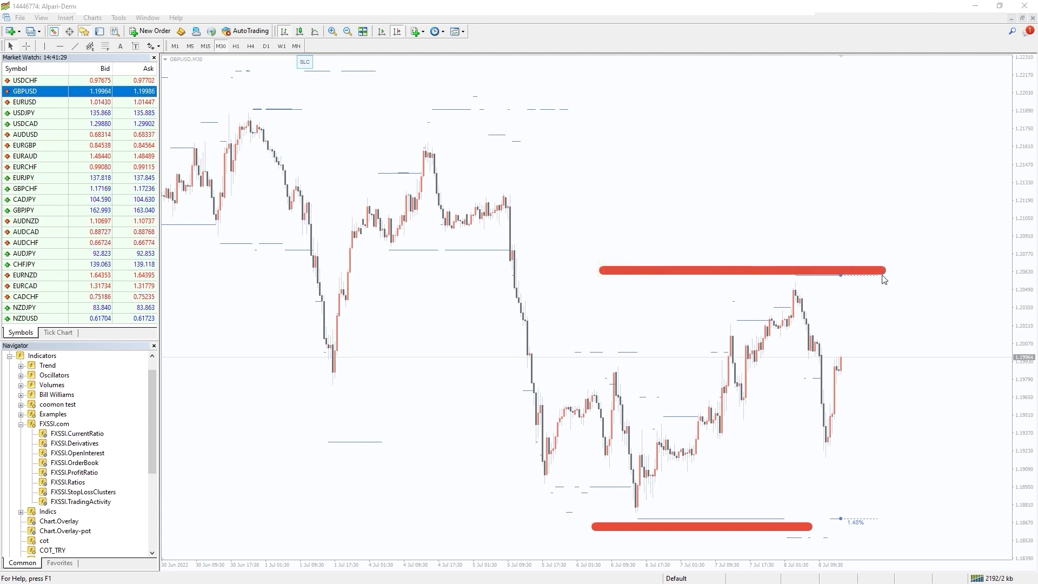
drag(626, 247, 772, 246)
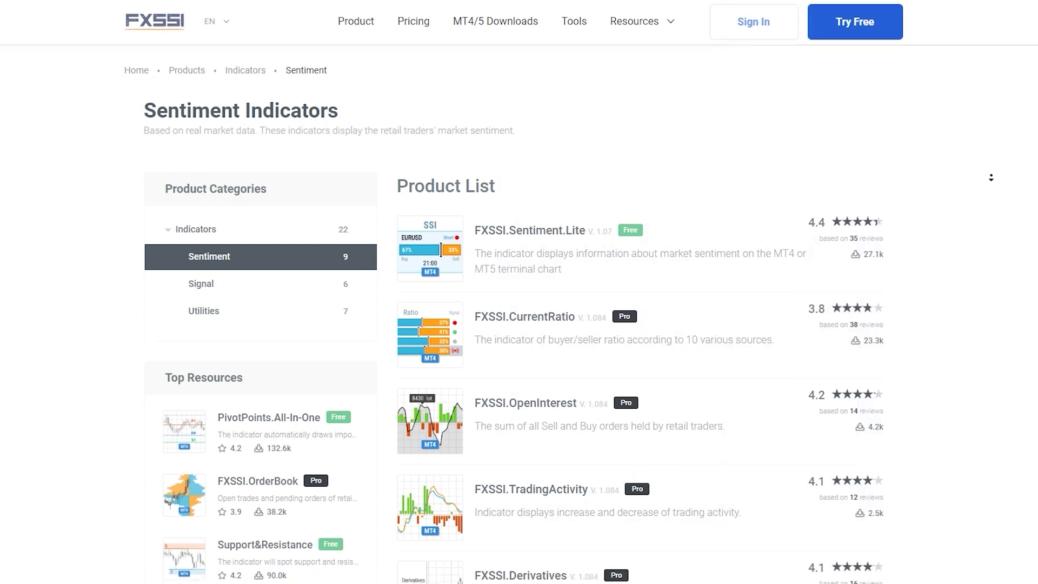
Scroll the FXSSI Sentiment Indicators list and go to the Try Free signup page
scroll(991, 178, down, 5)
scroll(991, 177, down, 4)
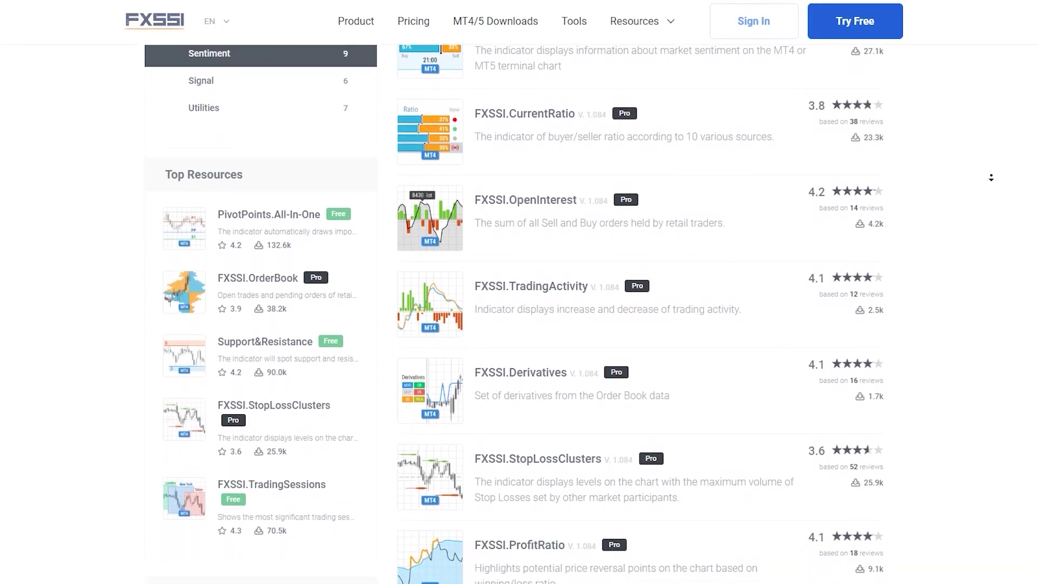
scroll(991, 177, down, 2)
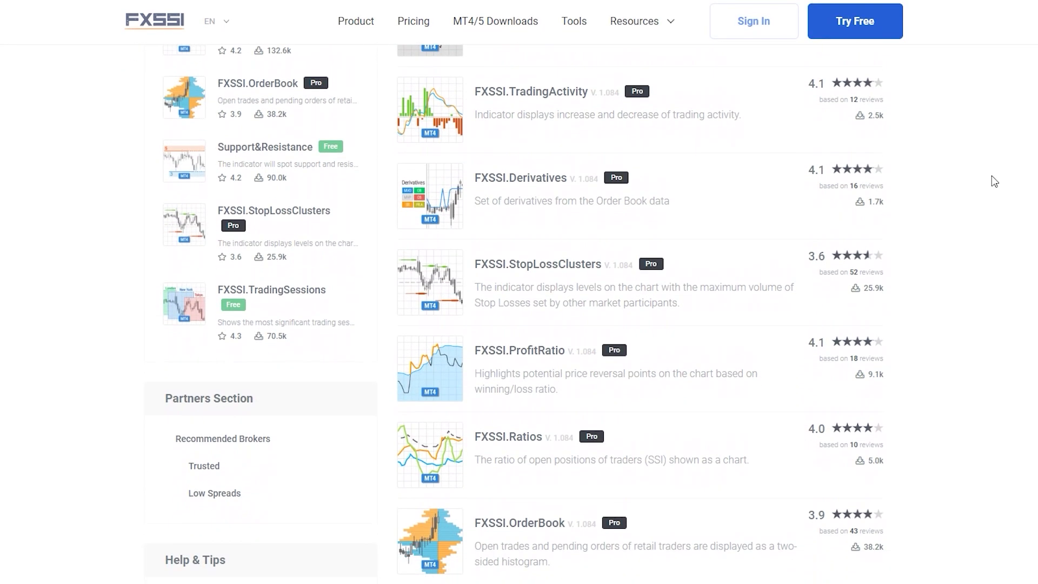
click(865, 30)
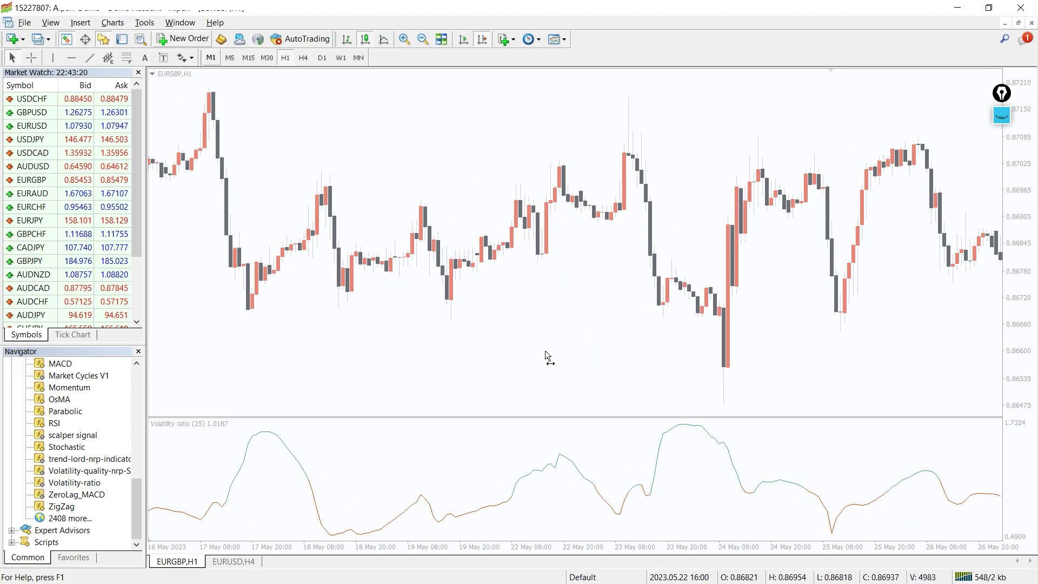
drag(545, 351, 755, 150)
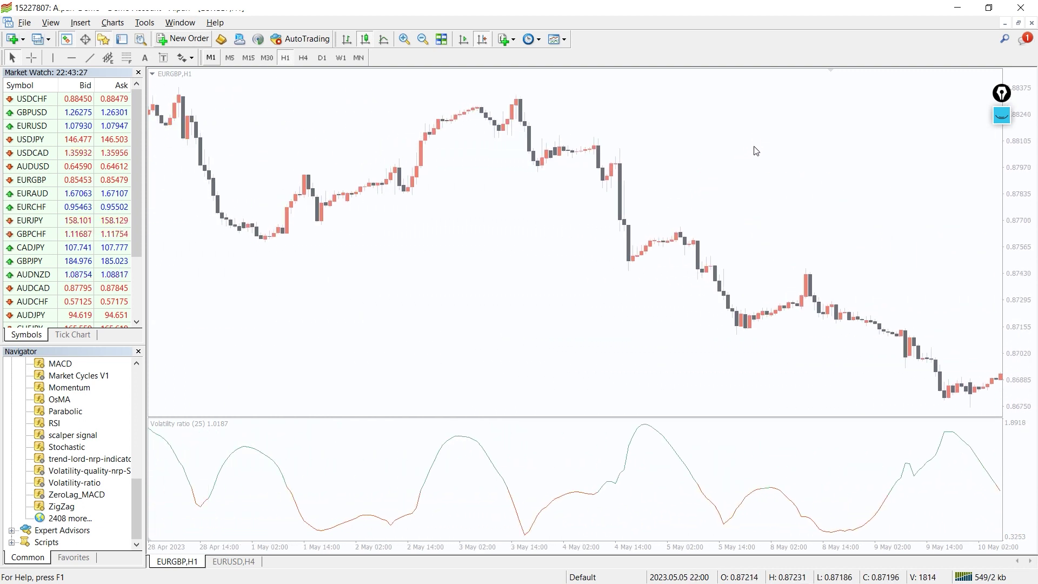
Drag the EURGBP chart back to early-to-mid March 2023 history
drag(453, 378, 902, 211)
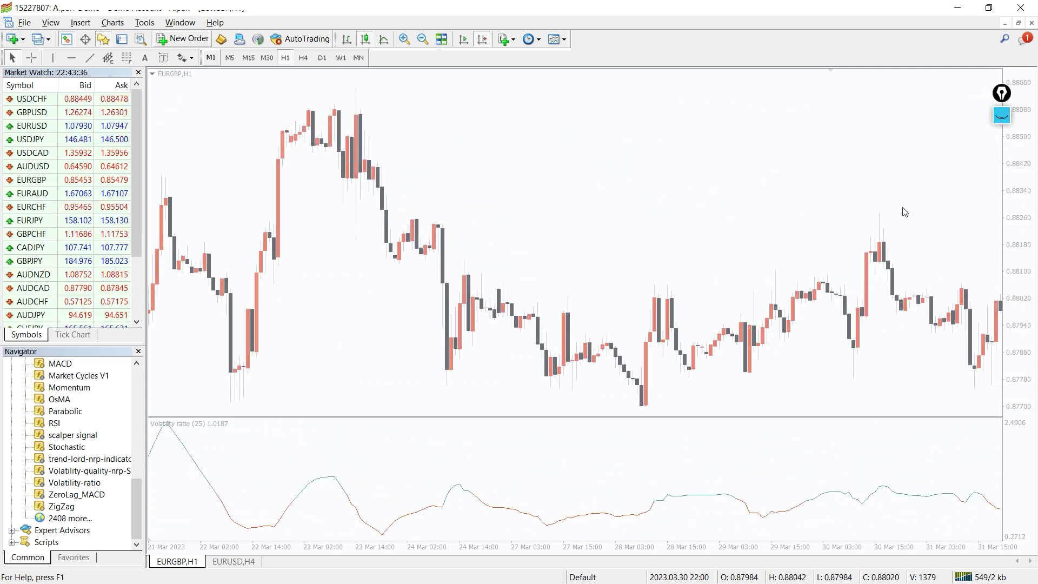
drag(691, 222, 941, 184)
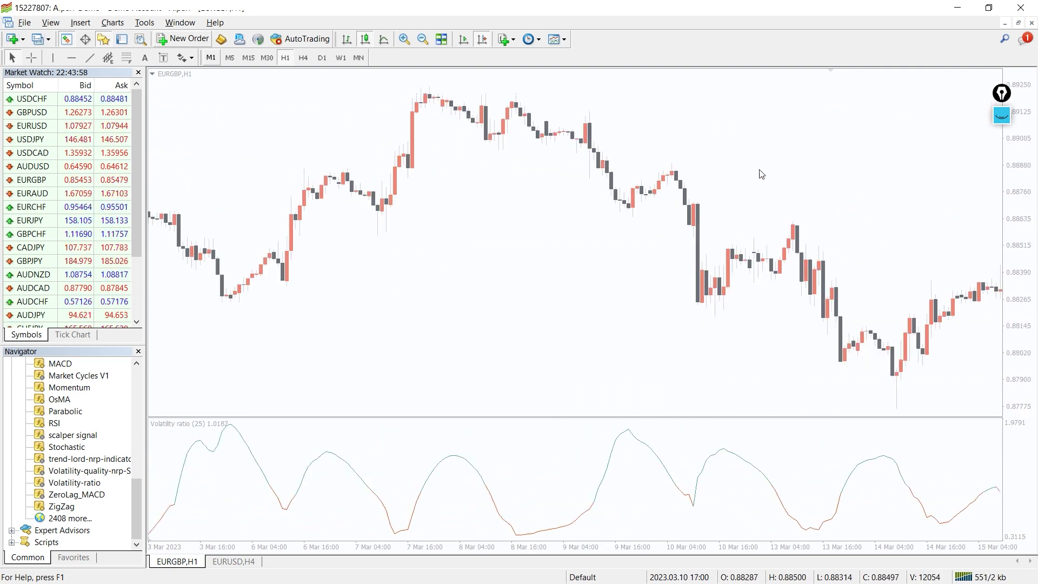
Draw a dark grey rectangle framing the Volatility-ratio subwindow
click(1002, 115)
mouse_move(1002, 163)
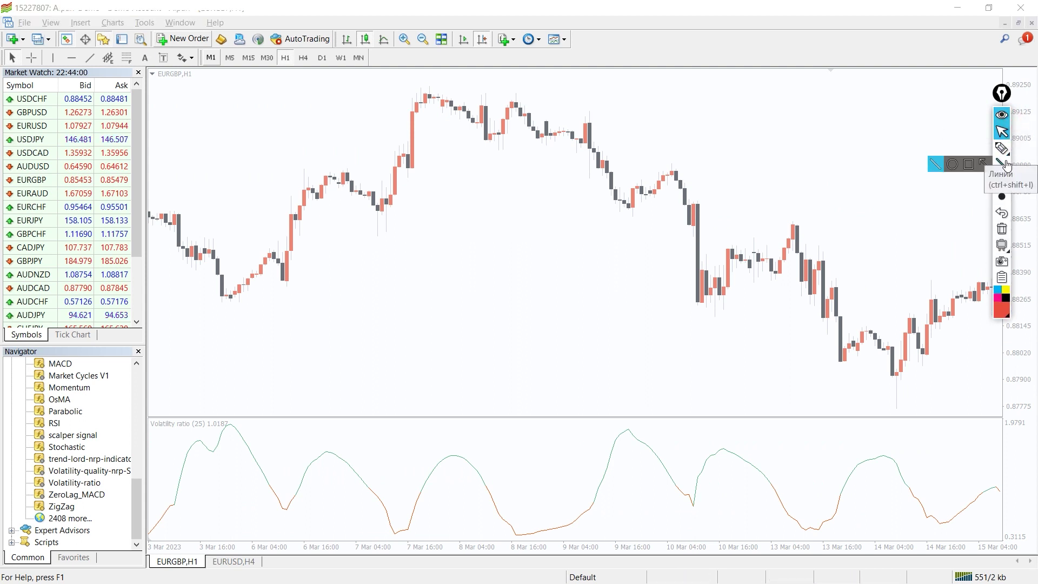
click(965, 162)
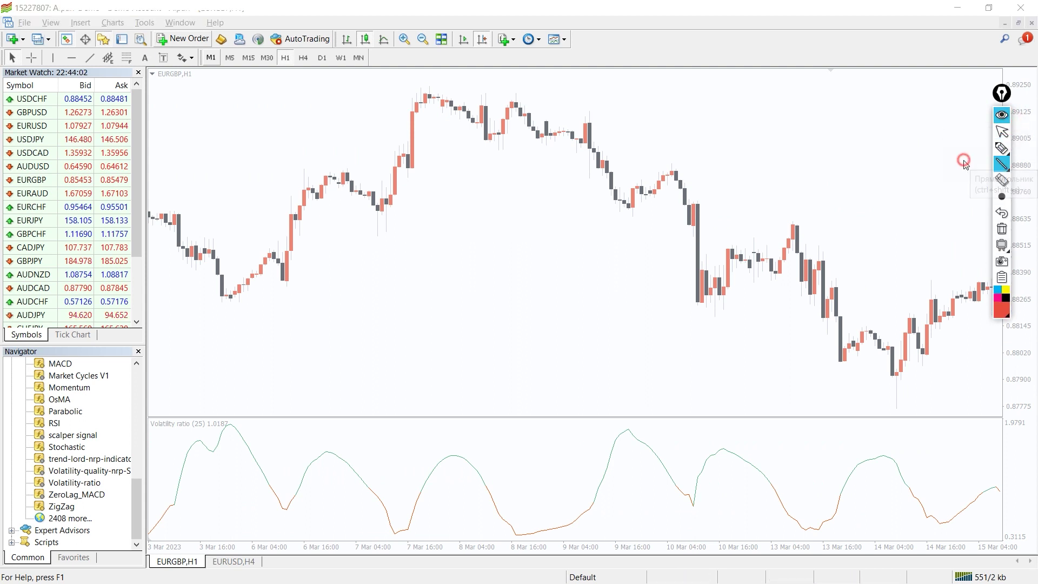
click(1006, 316)
click(967, 299)
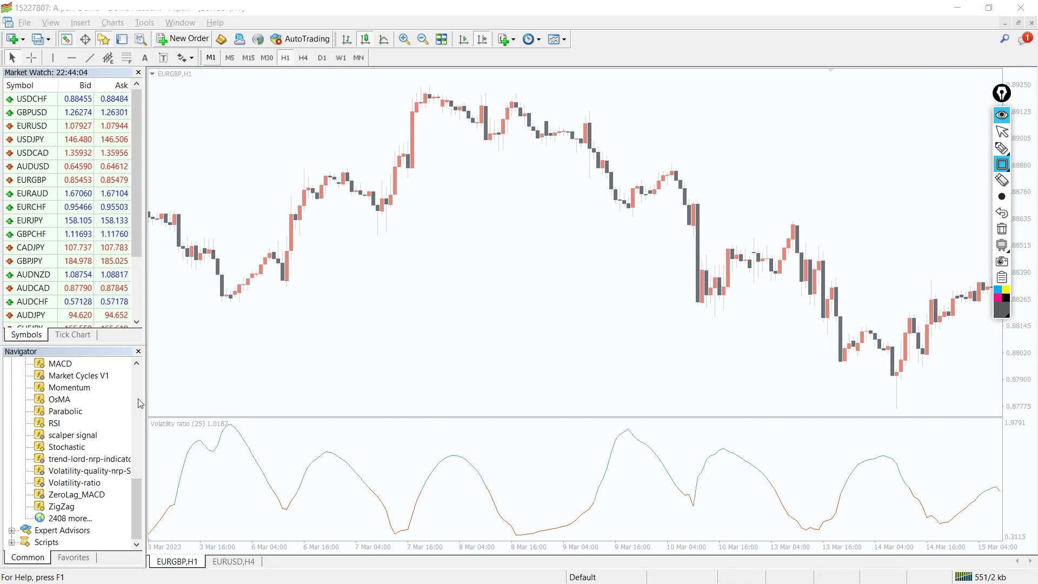
drag(139, 399, 1030, 567)
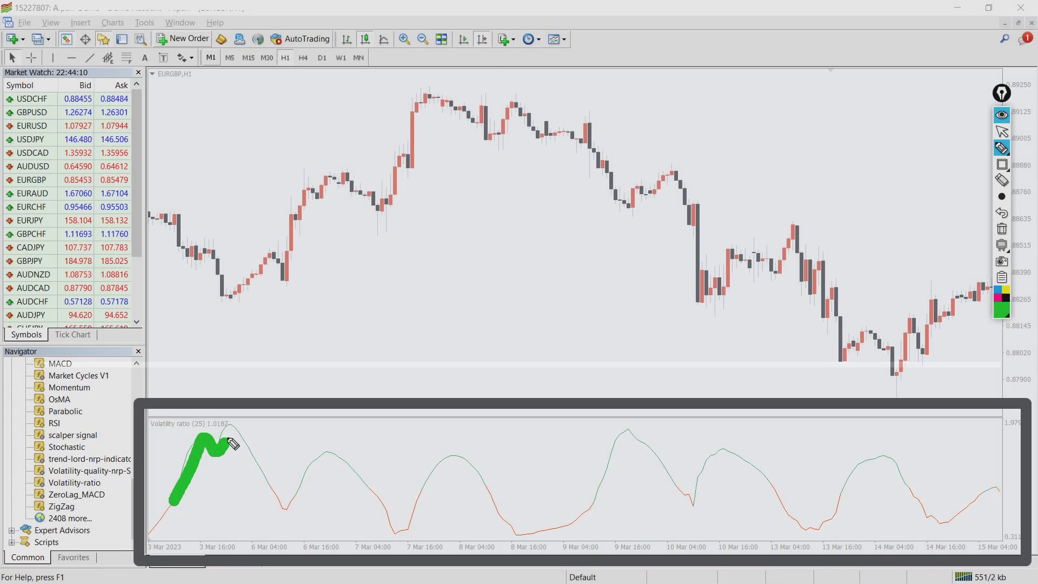
Trace two volatility peaks in green and three low stretches (8–9 Mar, 13 Mar, final) in magenta
drag(233, 426, 257, 461)
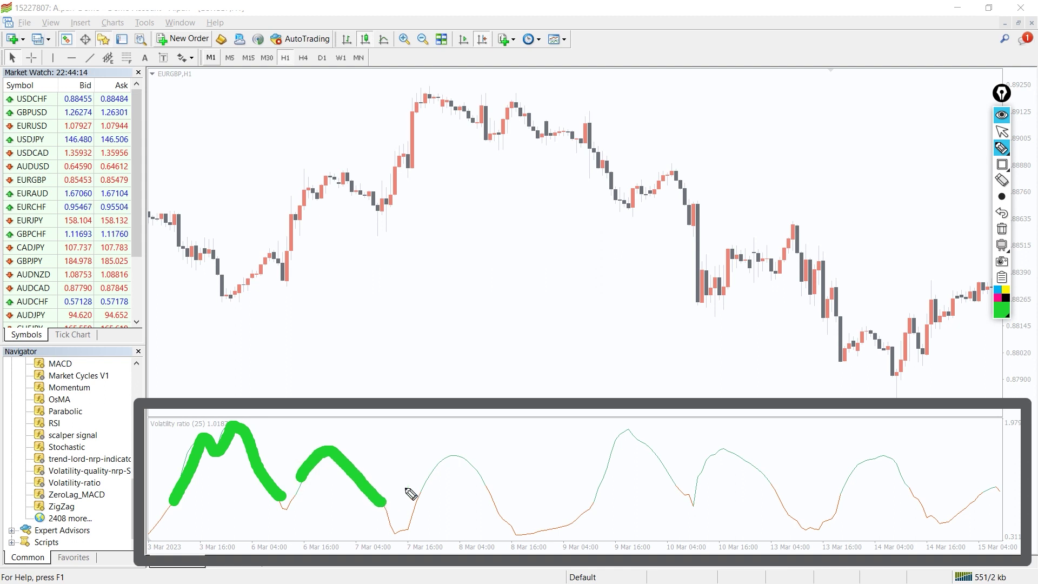
drag(591, 472, 627, 438)
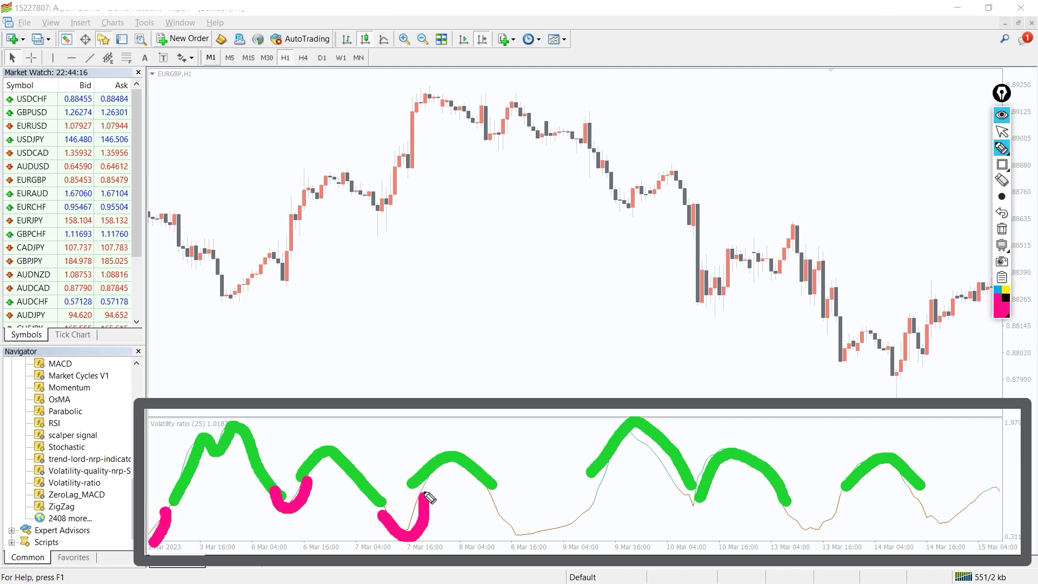
mouse_move(483, 506)
mouse_down()
mouse_move(551, 541)
mouse_move(599, 511)
mouse_up()
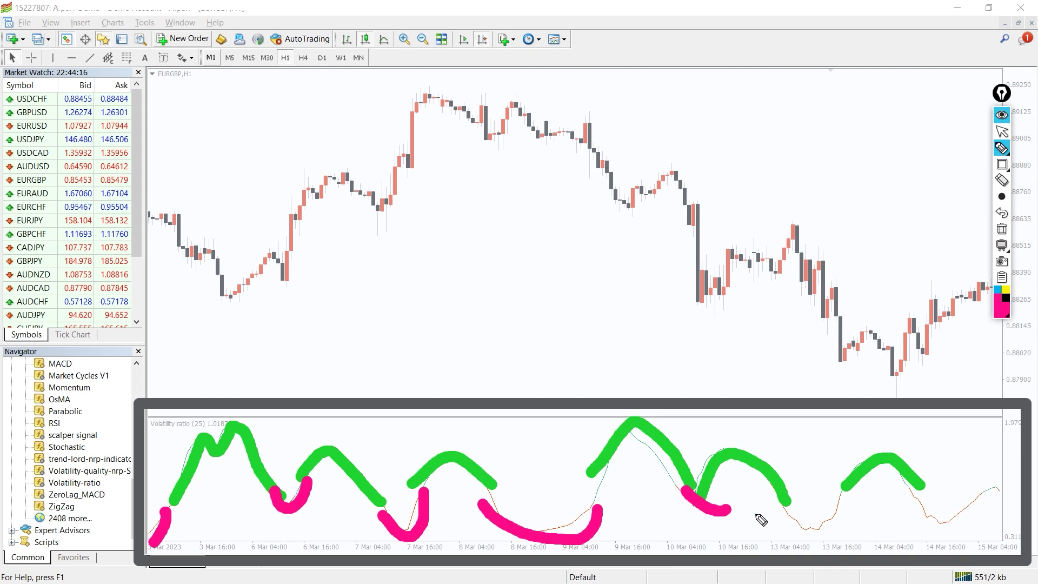
drag(761, 519, 843, 518)
mouse_move(909, 505)
mouse_down()
mouse_move(989, 516)
mouse_move(1014, 487)
mouse_up()
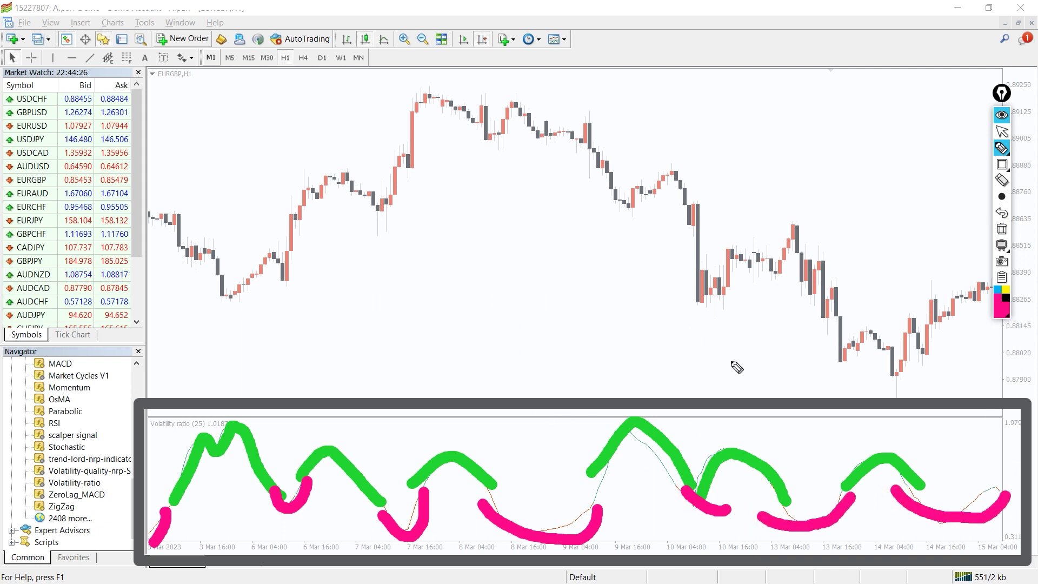
Clear the drawings and add a level line at 1 to the Volatility-ratio indicator
click(1002, 131)
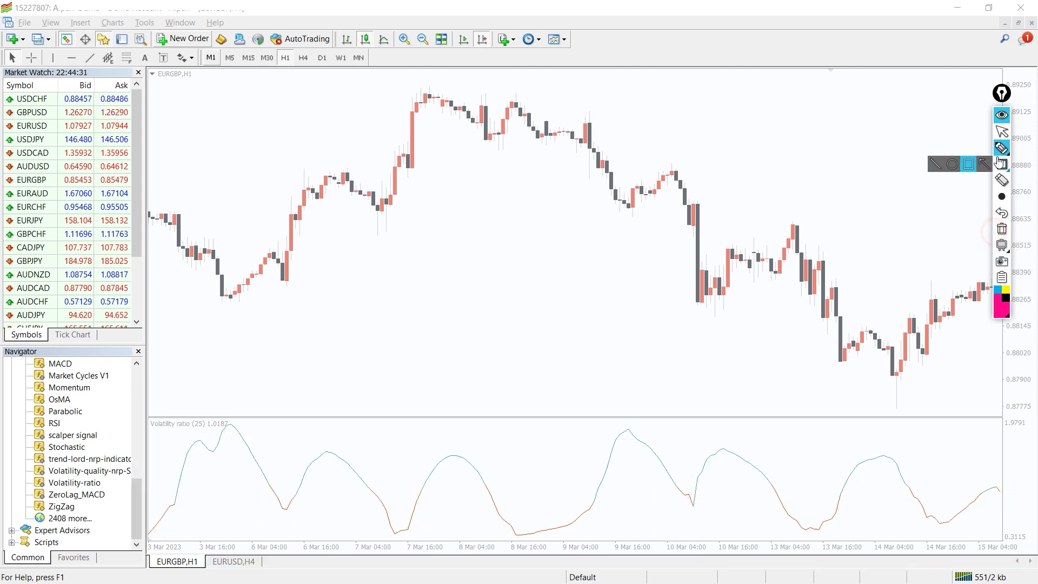
right_click(523, 211)
click(564, 285)
double_click(455, 226)
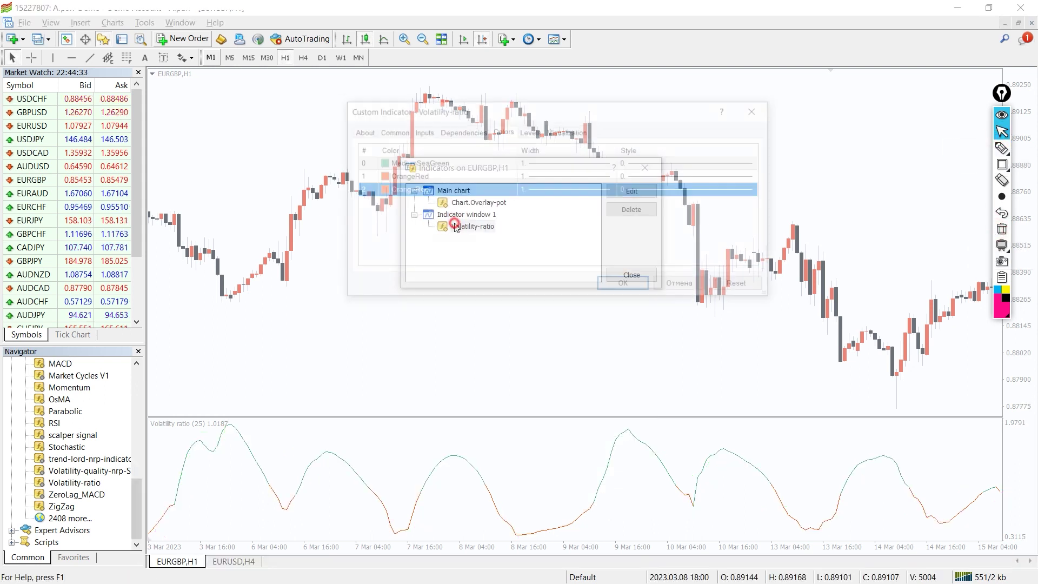
click(421, 130)
click(530, 130)
click(718, 148)
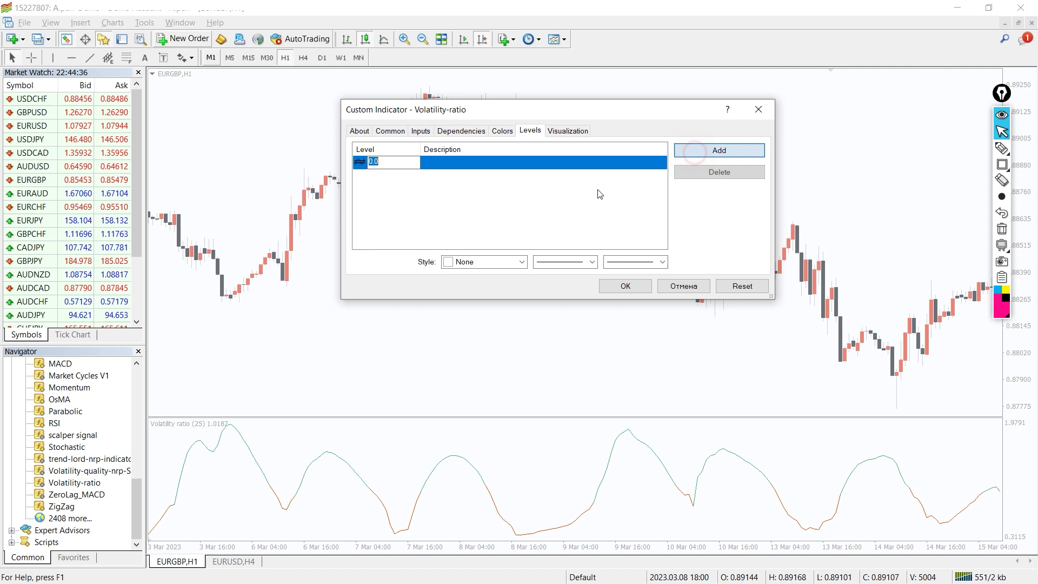
click(625, 286)
click(634, 278)
drag(655, 267, 476, 270)
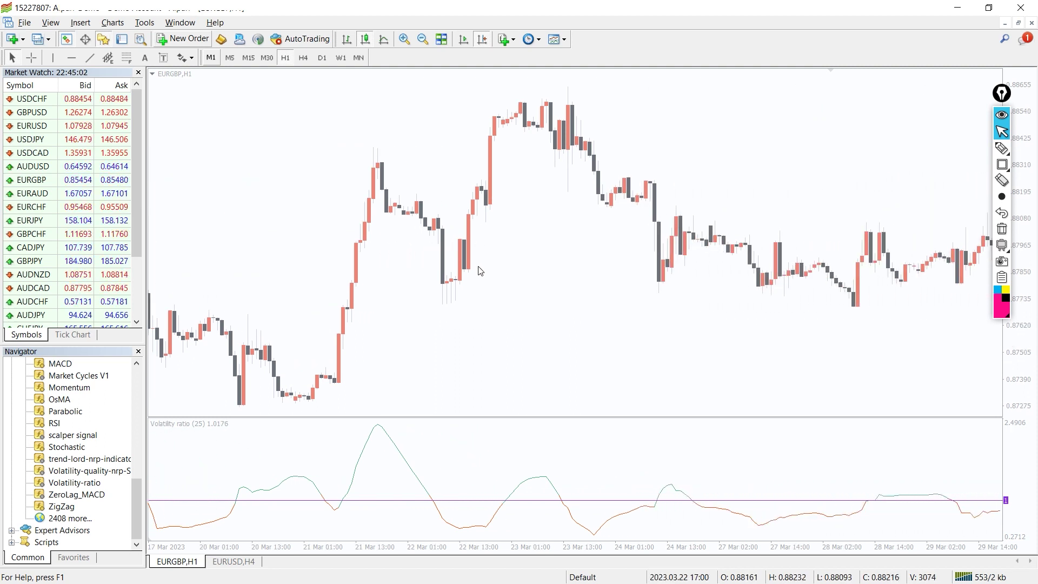
scroll(715, 312, down, 5)
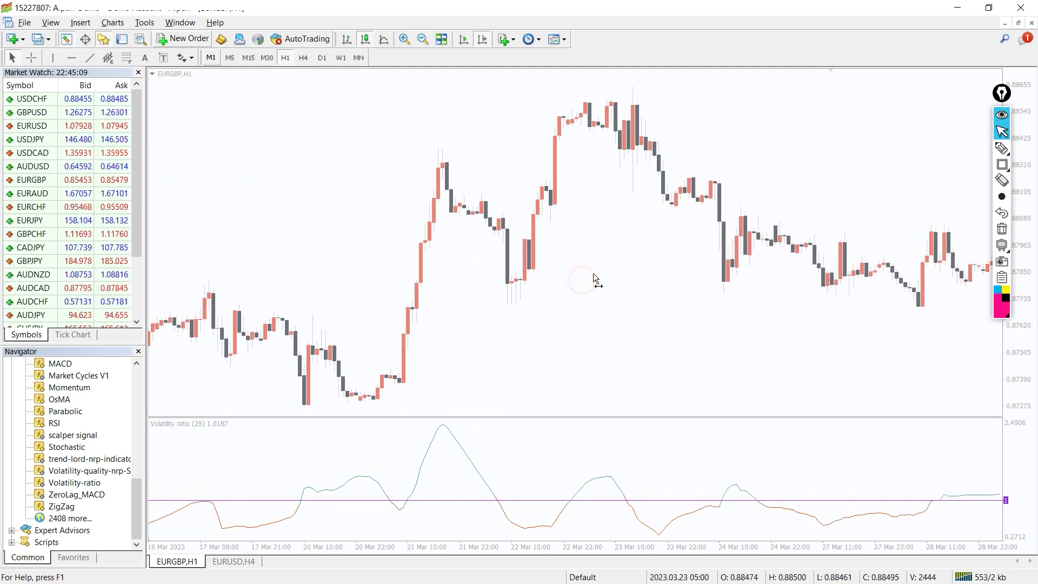
click(1002, 148)
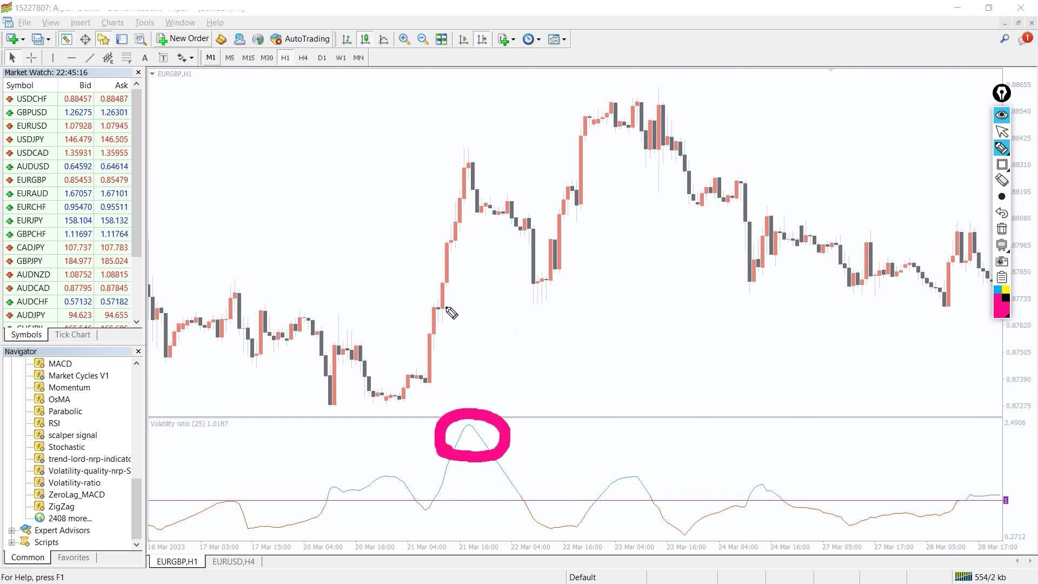
mouse_move(443, 306)
mouse_down()
mouse_move(481, 132)
mouse_move(503, 213)
mouse_move(529, 205)
mouse_up()
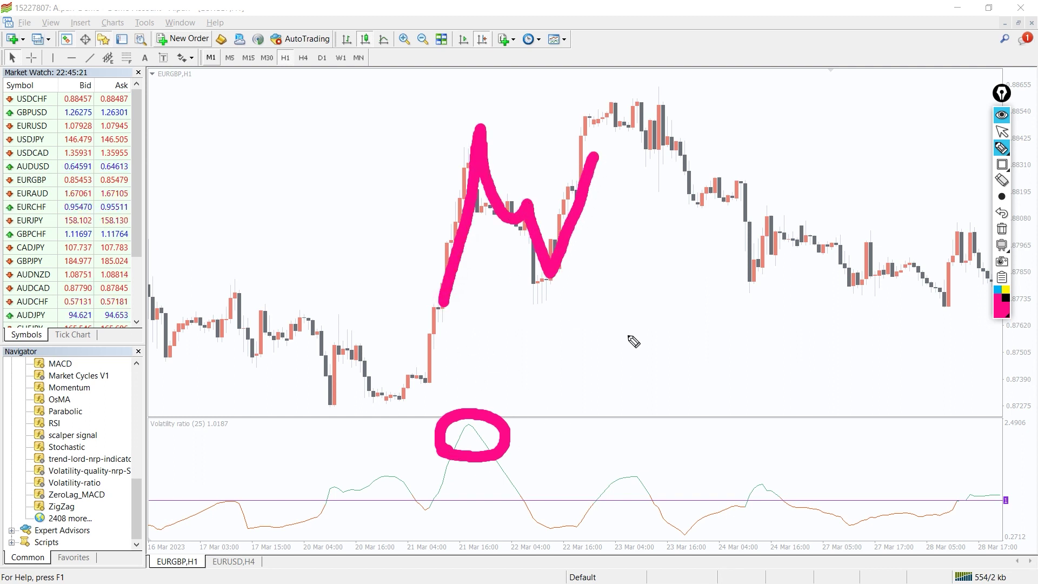
click(1002, 248)
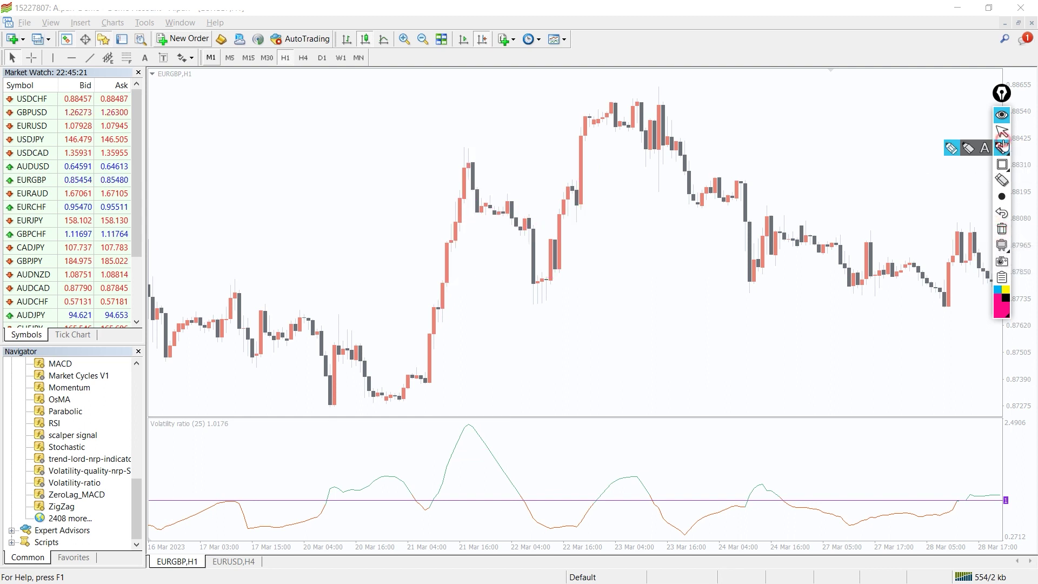
click(1003, 135)
Set the Volatility-ratio inputs to period 55 and Median price
drag(919, 244, 683, 248)
key(ctrl+i)
double_click(481, 223)
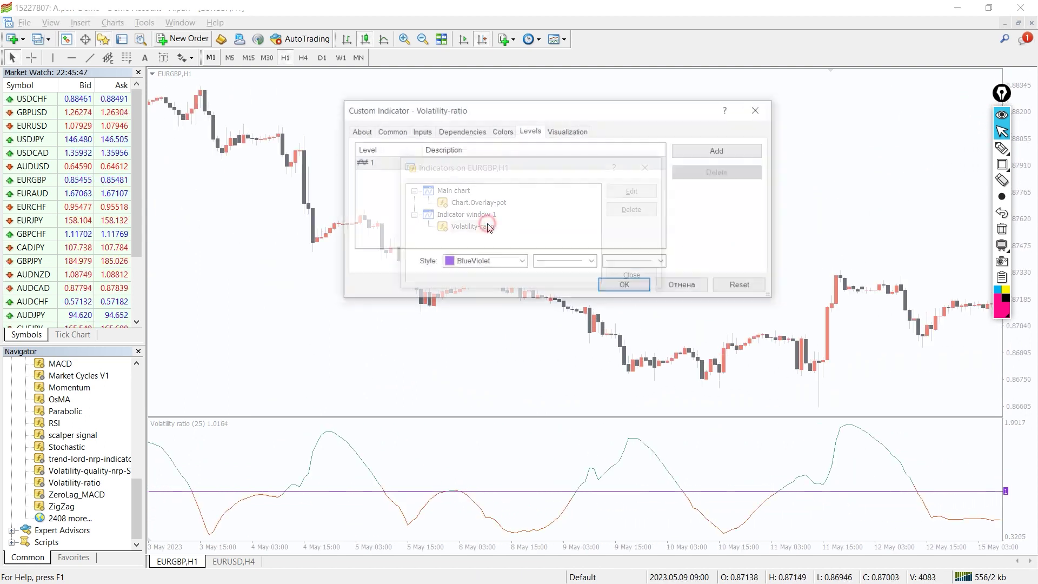
click(399, 133)
click(421, 131)
click(528, 162)
click(538, 163)
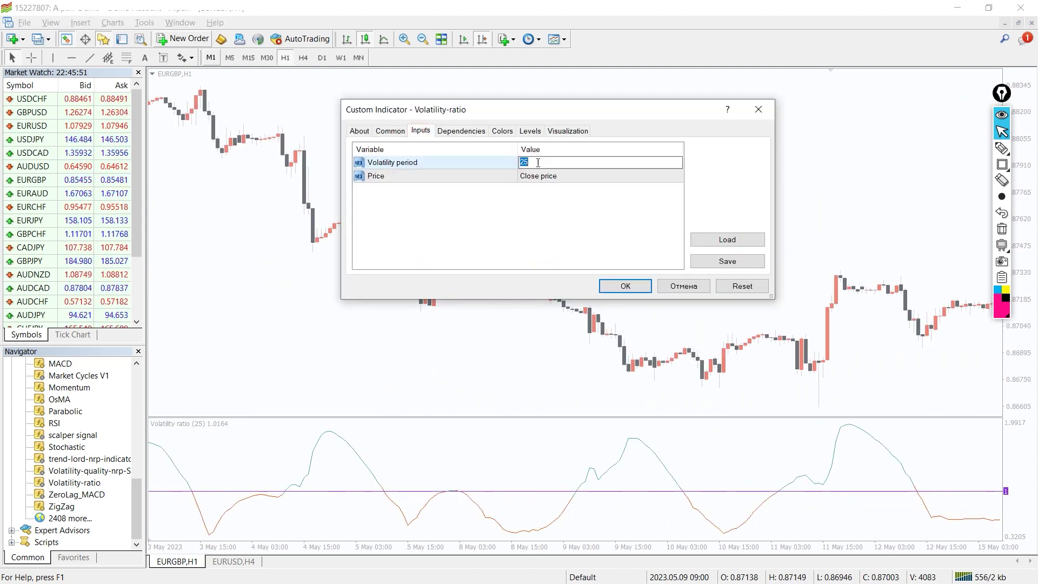
key(Return)
click(538, 178)
click(538, 176)
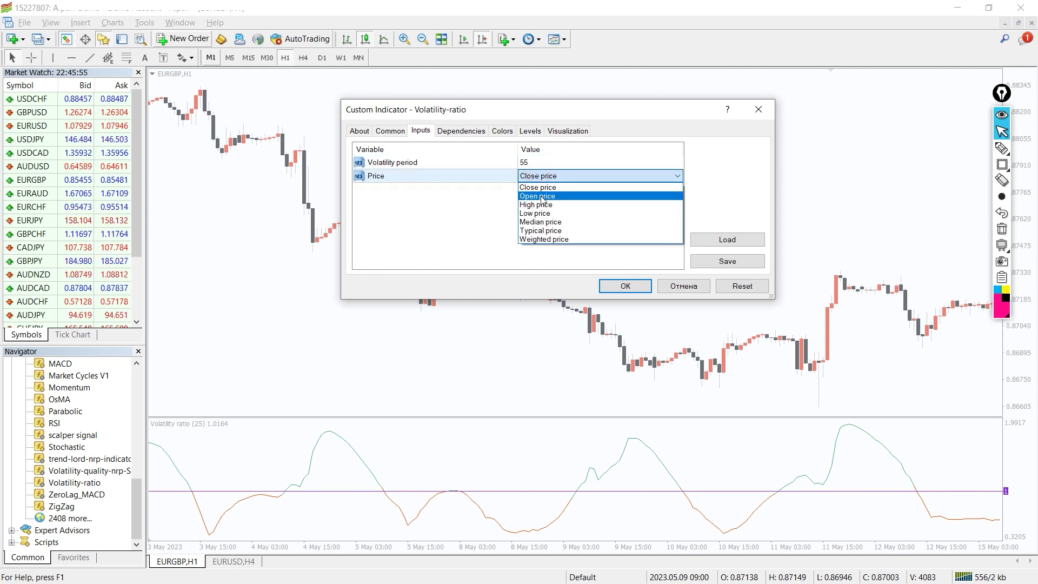
click(543, 221)
Draw the first line DeepSkyBlue and the second DarkOrange, both width 3, and apply
click(502, 131)
click(391, 162)
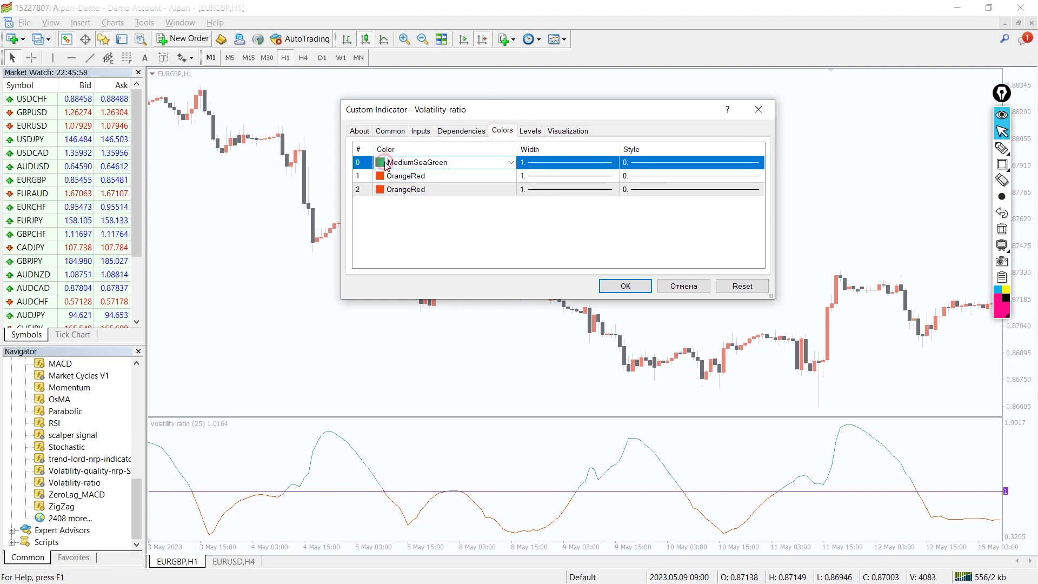
click(390, 163)
click(430, 244)
click(612, 162)
click(529, 190)
click(387, 179)
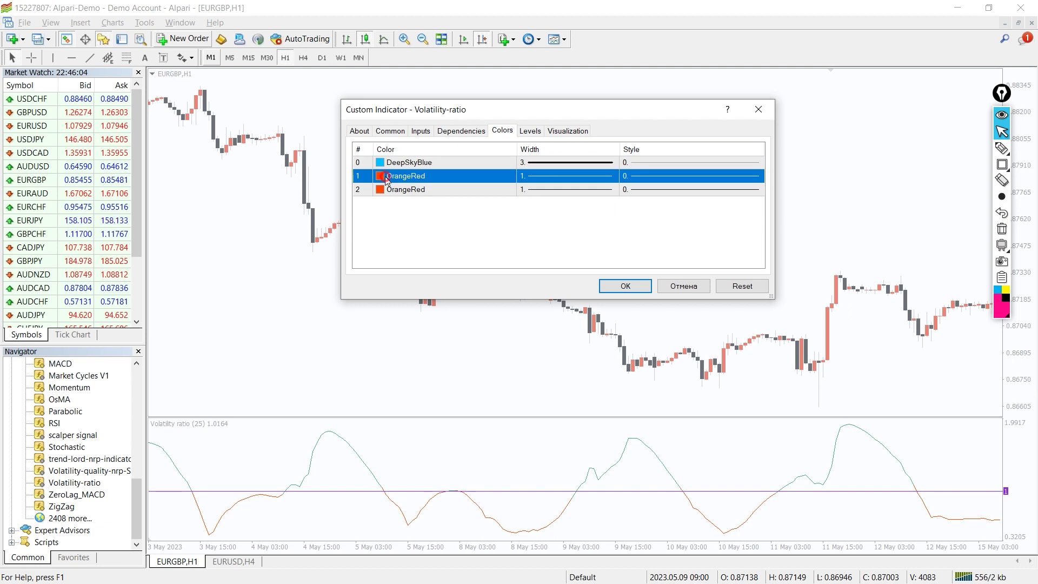
click(385, 178)
click(426, 210)
click(612, 176)
click(535, 206)
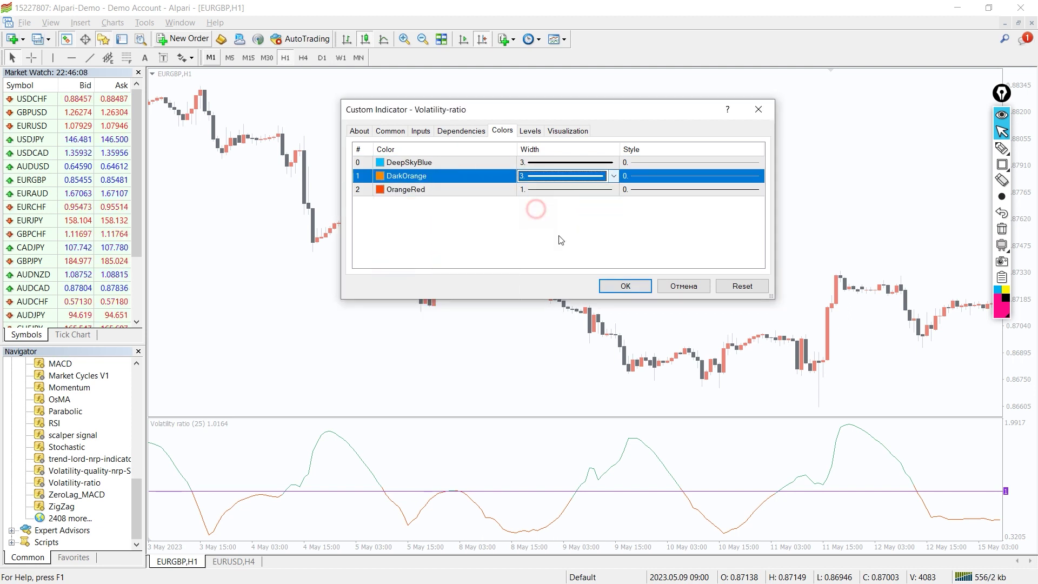
click(636, 284)
scroll(729, 284, down, 10)
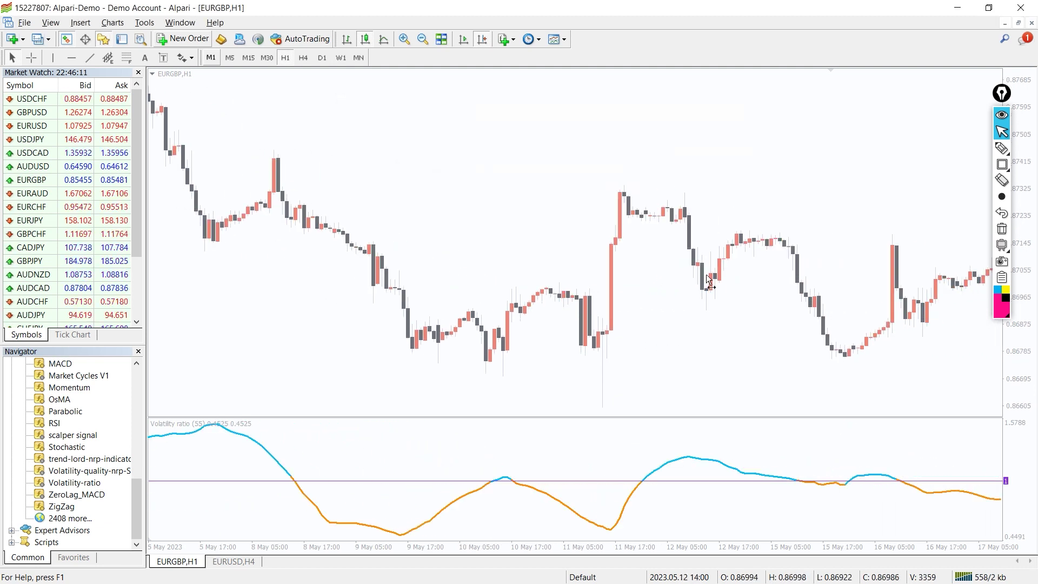
scroll(676, 261, down, 3)
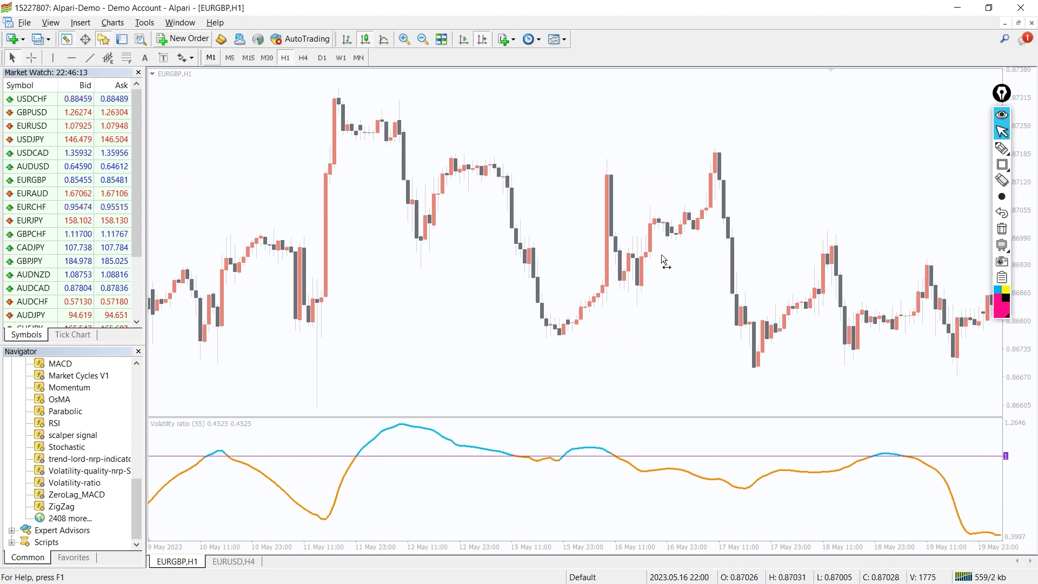
scroll(487, 446, down, 2)
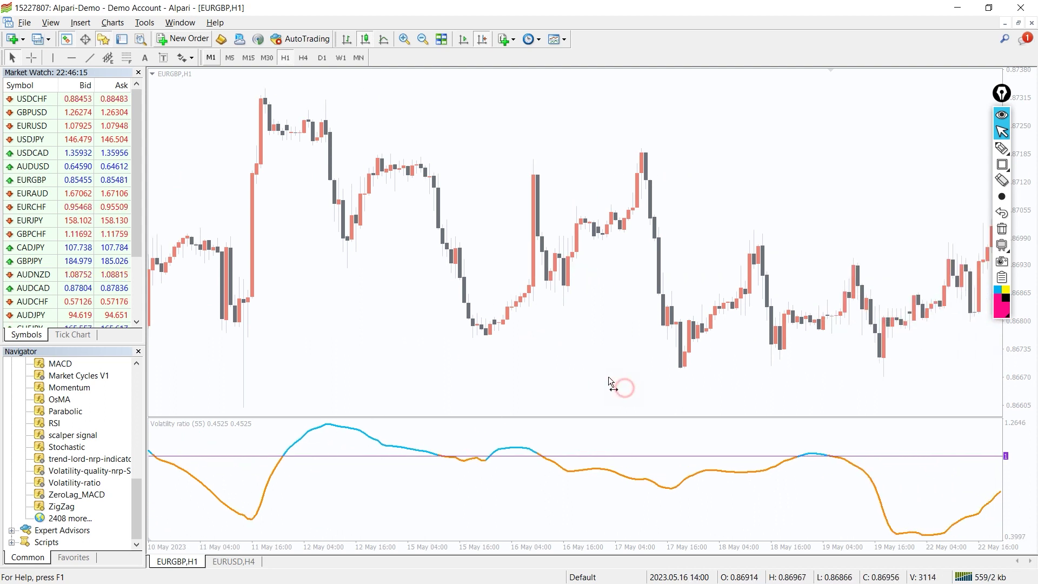
drag(614, 382, 560, 350)
scroll(561, 351, down, 4)
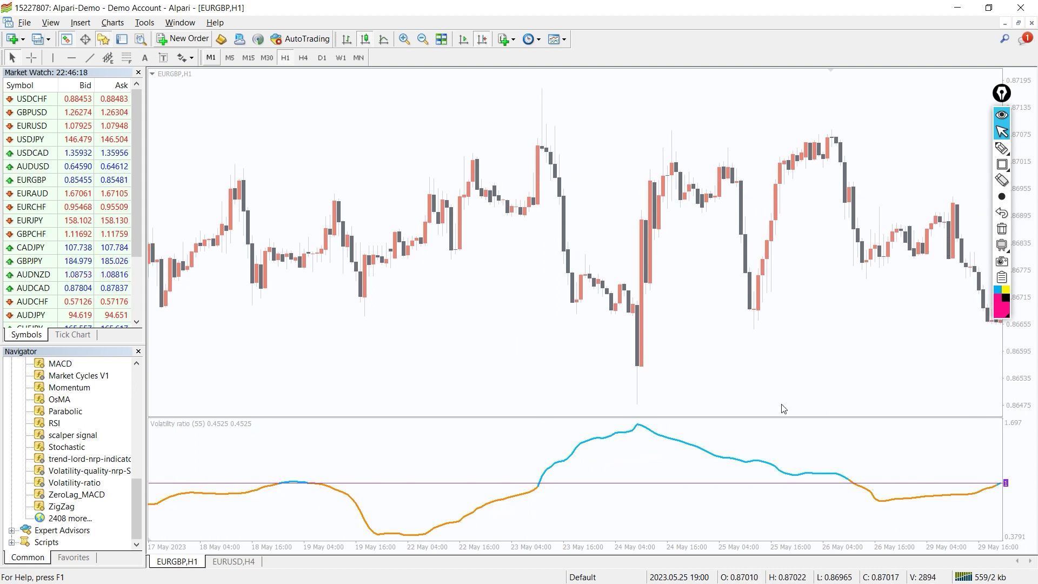
scroll(787, 354, down, 5)
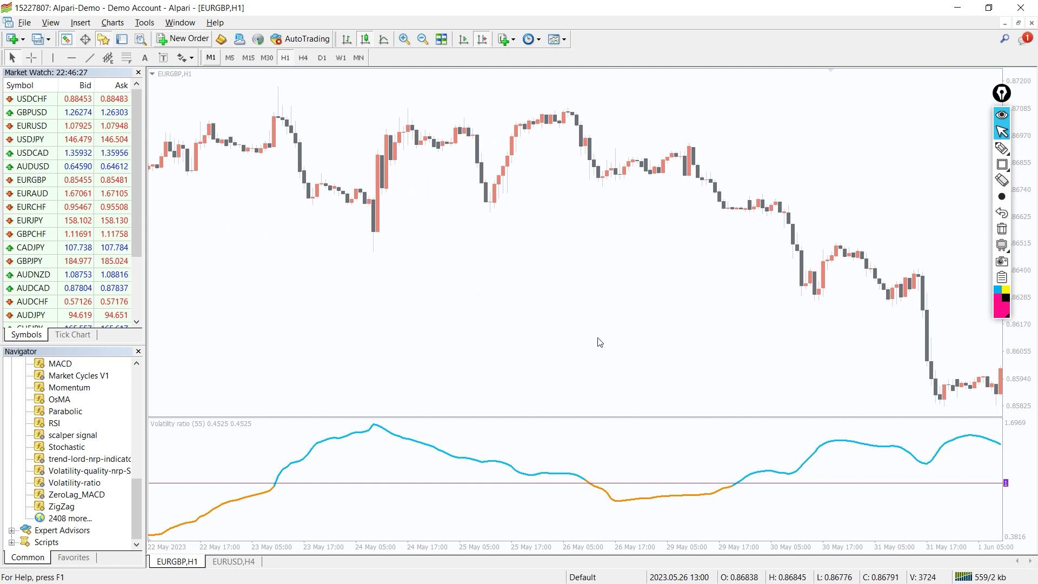
scroll(599, 341, down, 5)
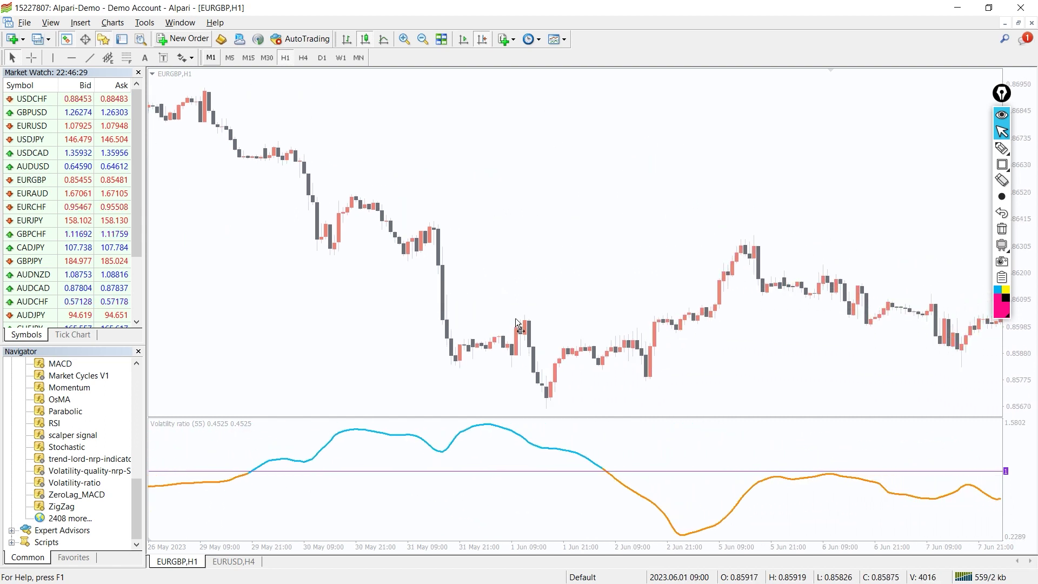
scroll(517, 320, down, 5)
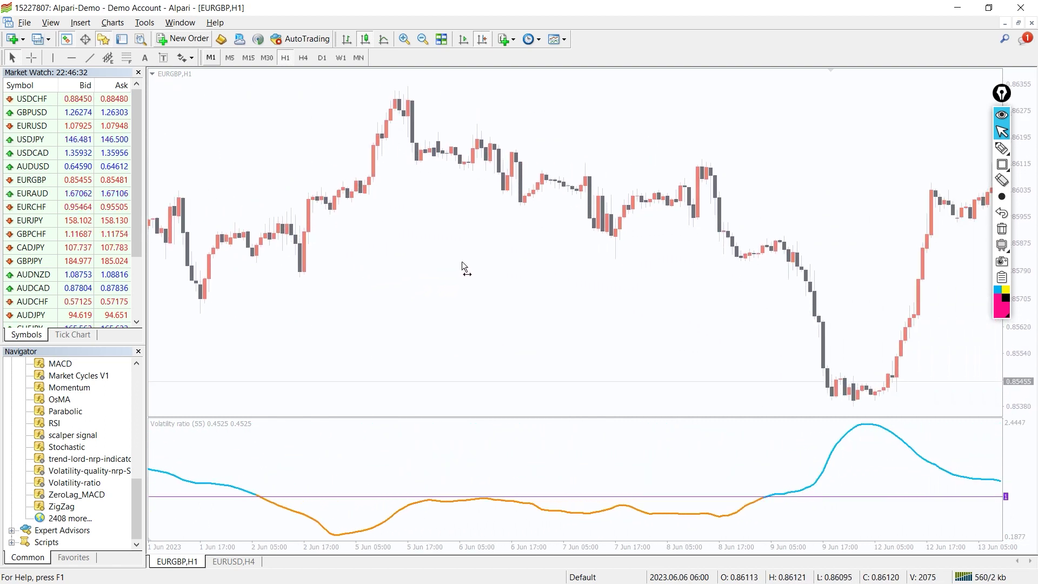
scroll(463, 263, down, 5)
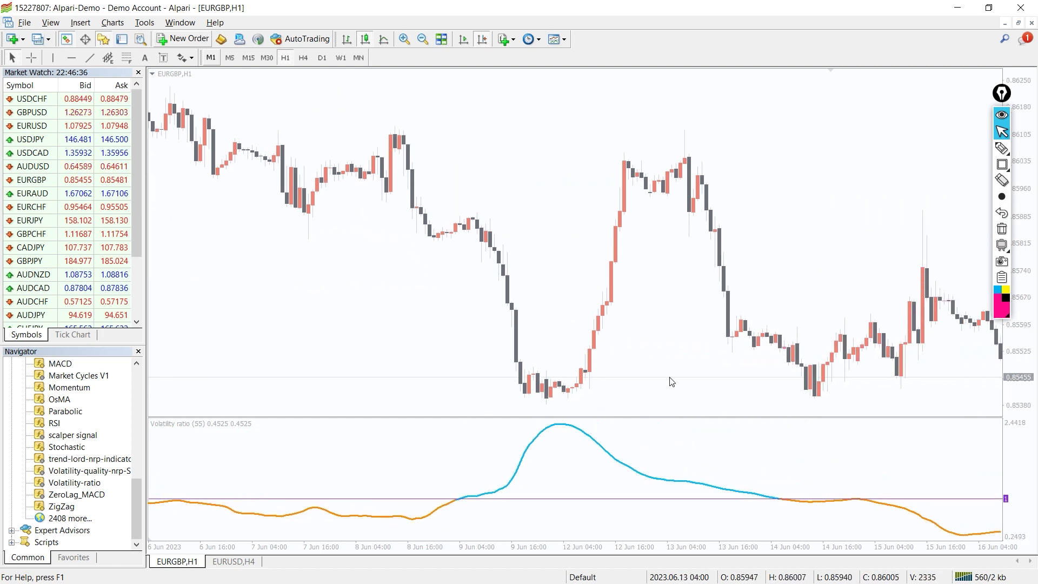
scroll(671, 382, down, 5)
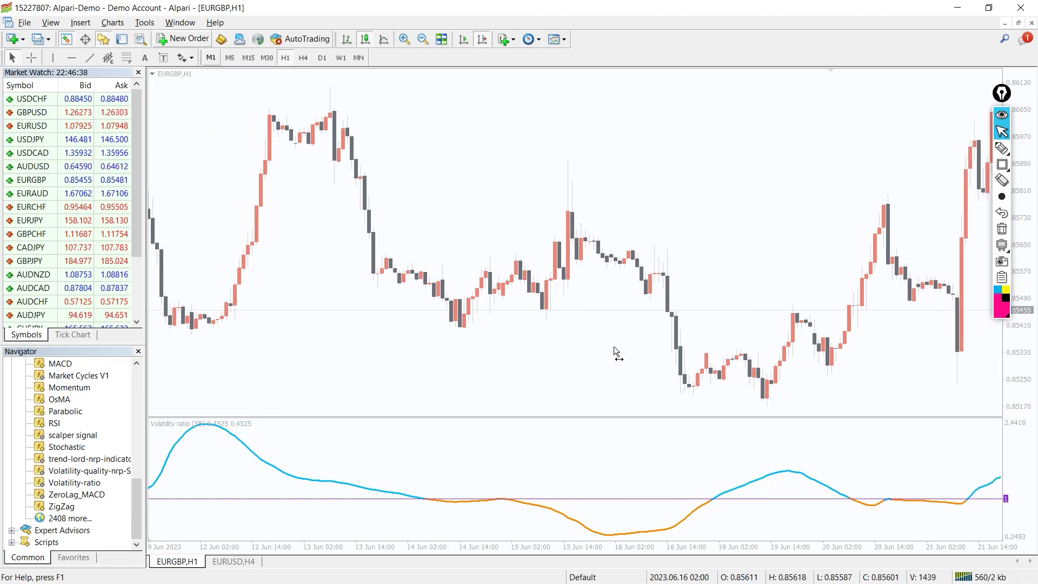